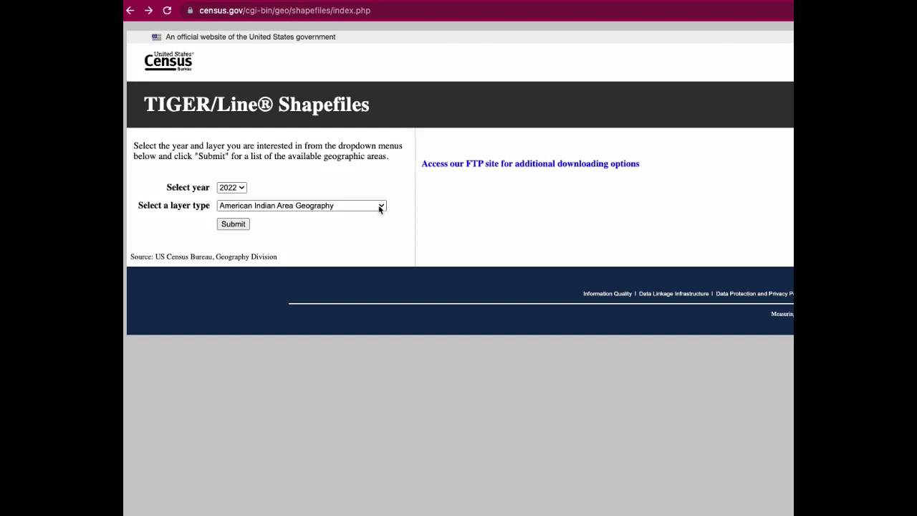
# Download the 2022 national Counties (and equivalent) shapefile from the TIGER/Line site
pyautogui.click(402, 217)
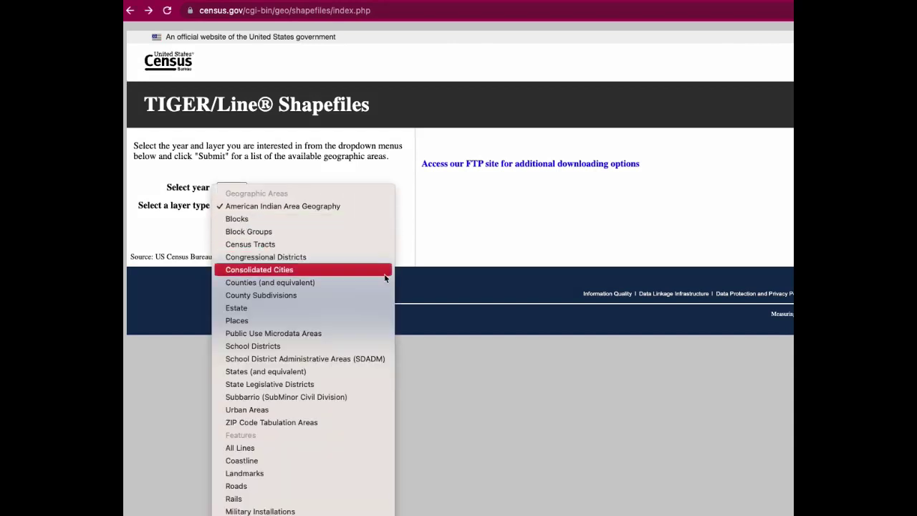
pyautogui.click(319, 284)
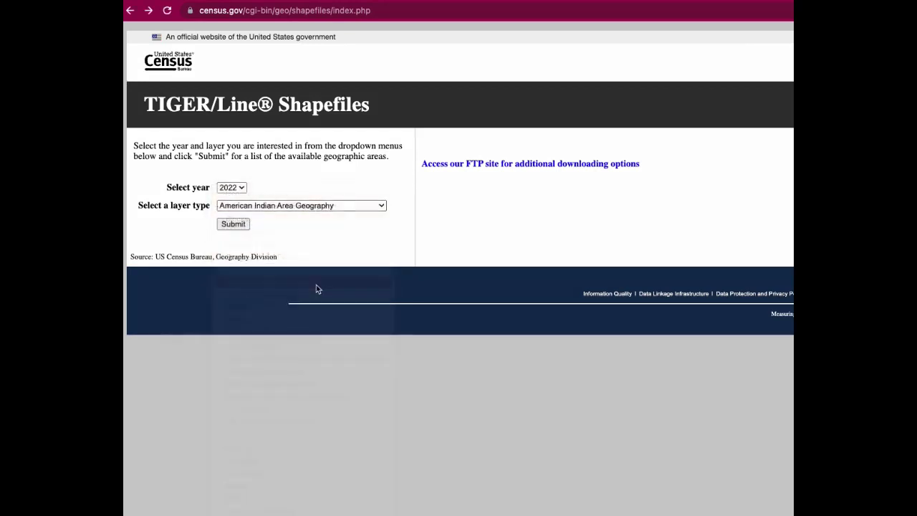
pyautogui.click(231, 224)
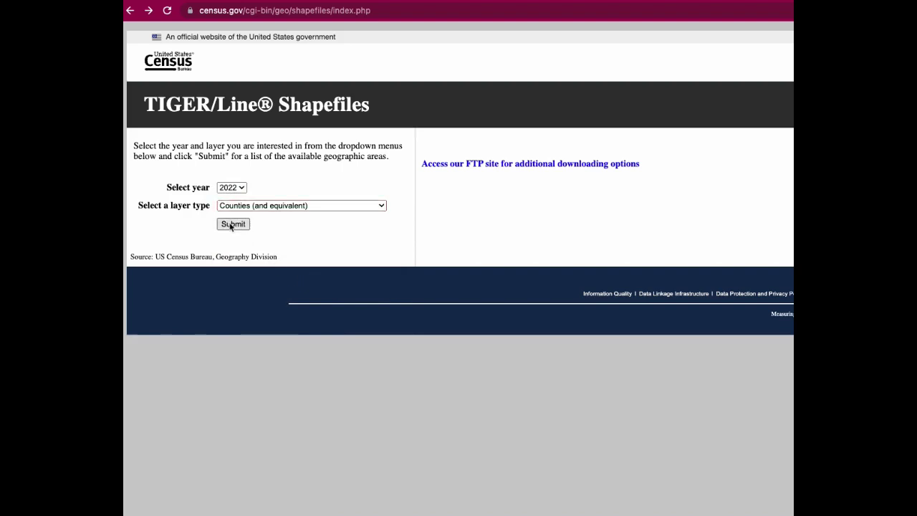
pyautogui.click(230, 192)
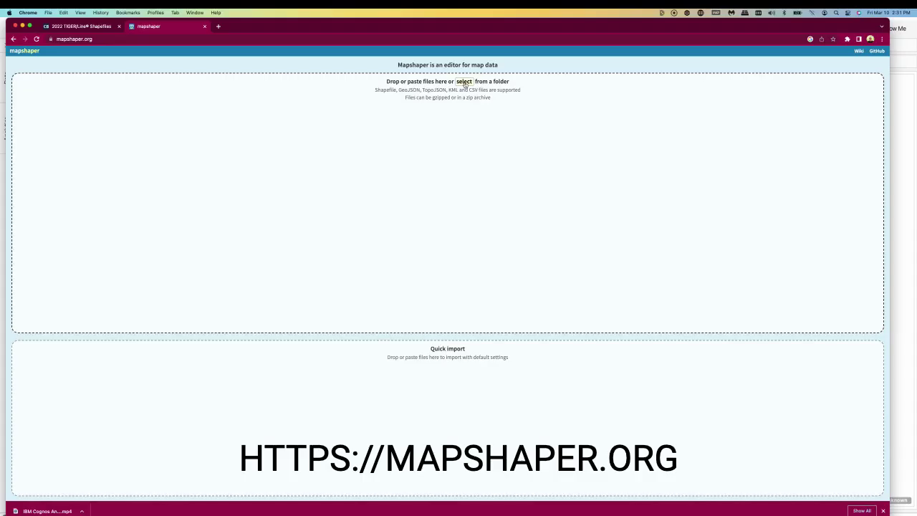
# Import tl_2022_us_county.zip into Mapshaper and frame the county outlines on the map
pyautogui.click(464, 81)
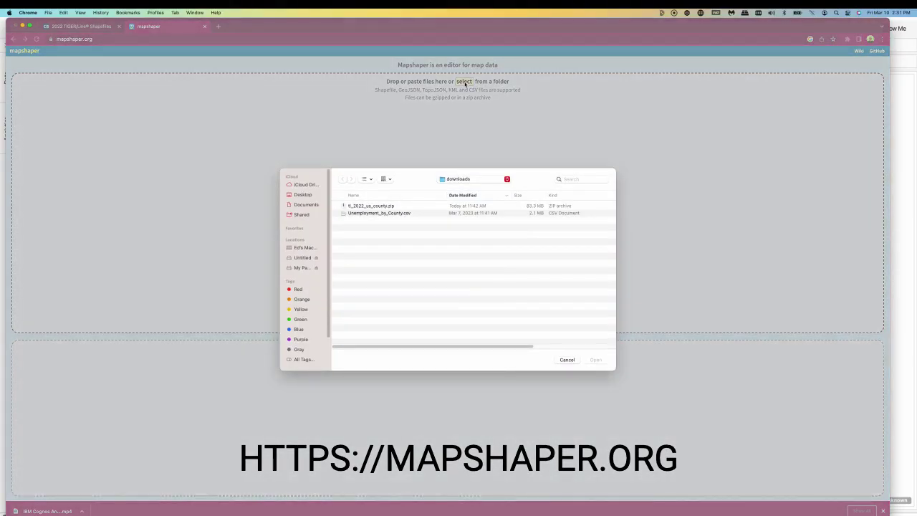
pyautogui.click(386, 207)
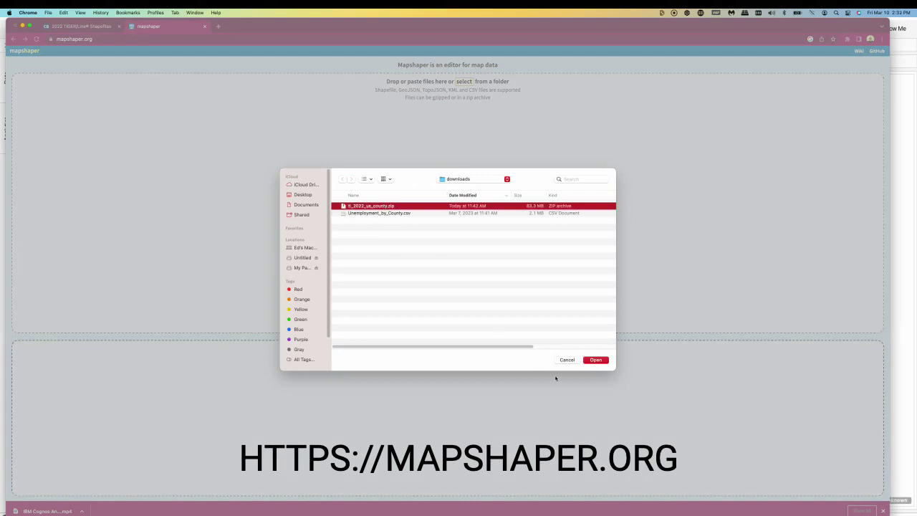
pyautogui.click(597, 363)
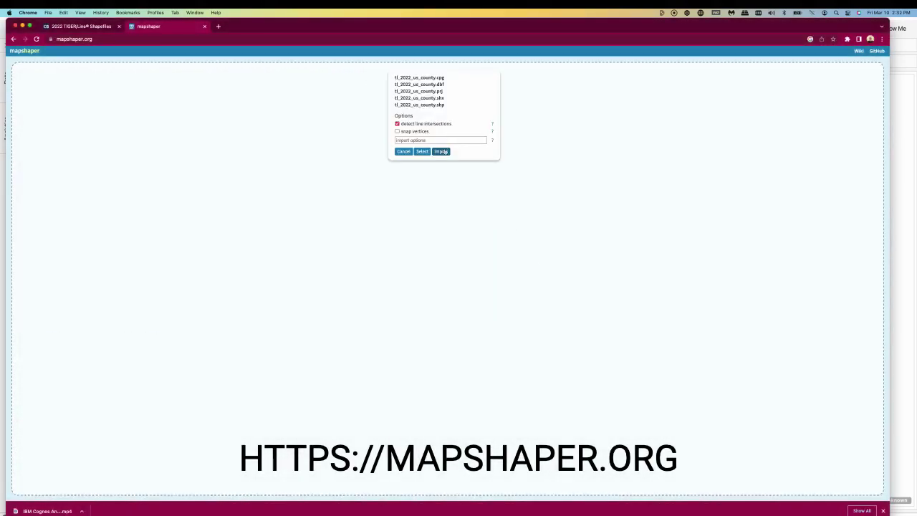
pyautogui.click(442, 151)
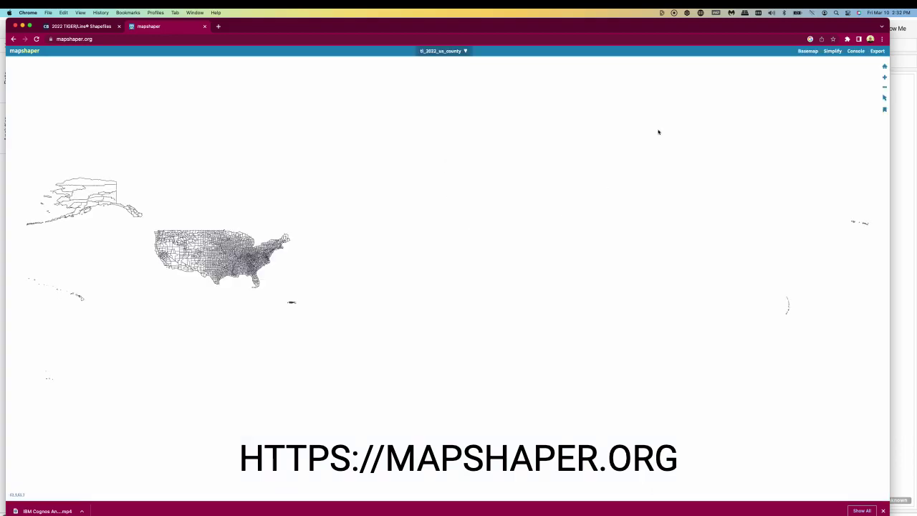
pyautogui.scroll(-5, 346, 369)
pyautogui.scroll(5, 330, 363)
pyautogui.moveTo(272, 337); pyautogui.dragTo(417, 339)
pyautogui.scroll(5, 377, 317)
pyautogui.scroll(-5, 377, 318)
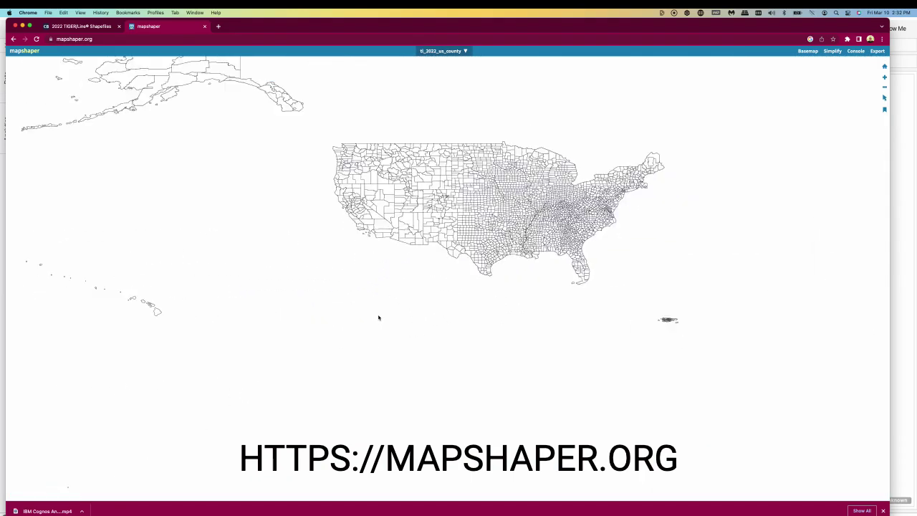
pyautogui.scroll(5, 378, 317)
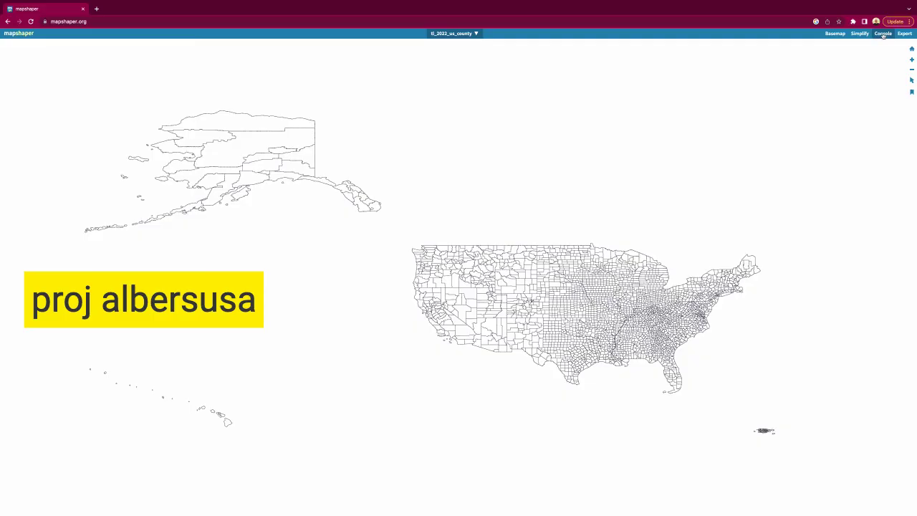
# Run 'proj albersusa' in the Mapshaper console
pyautogui.click(883, 33)
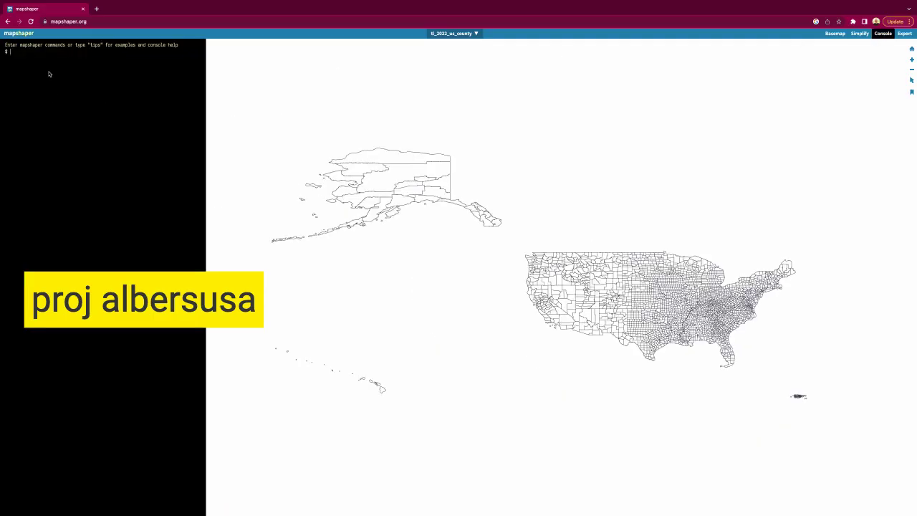
pyautogui.write('proj albe')
pyautogui.write('rsusa')
pyautogui.press('Return')
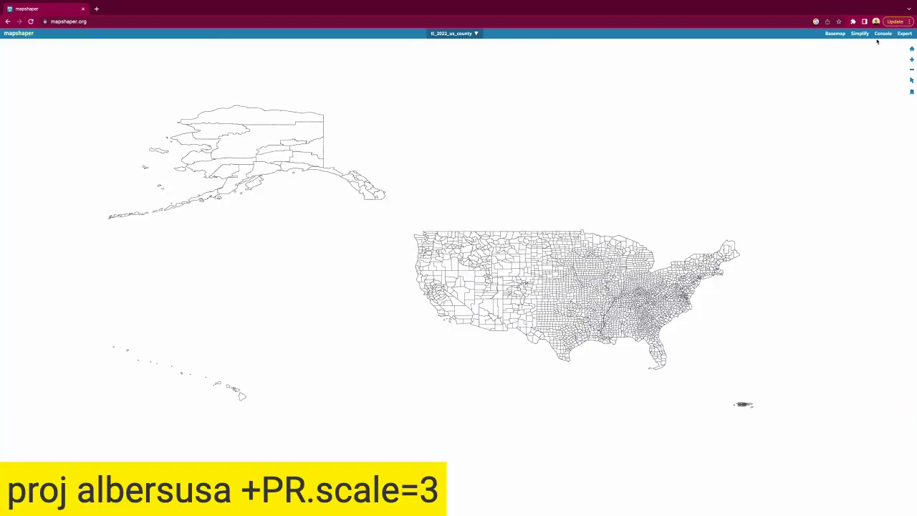
# Run 'proj albersusa +PR.scale=3', then 'proj wgs84', in the console
pyautogui.click(882, 33)
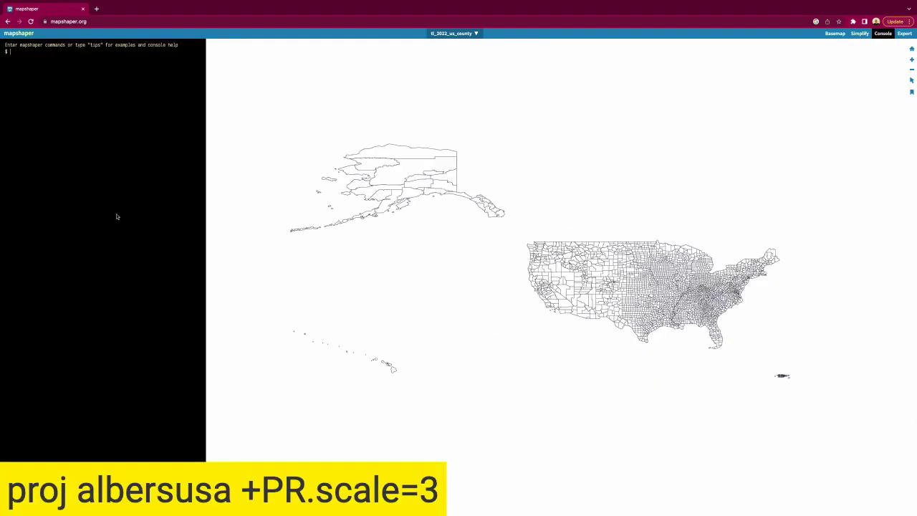
pyautogui.write('proj albersusa +PR.scale=3')
pyautogui.press('Return')
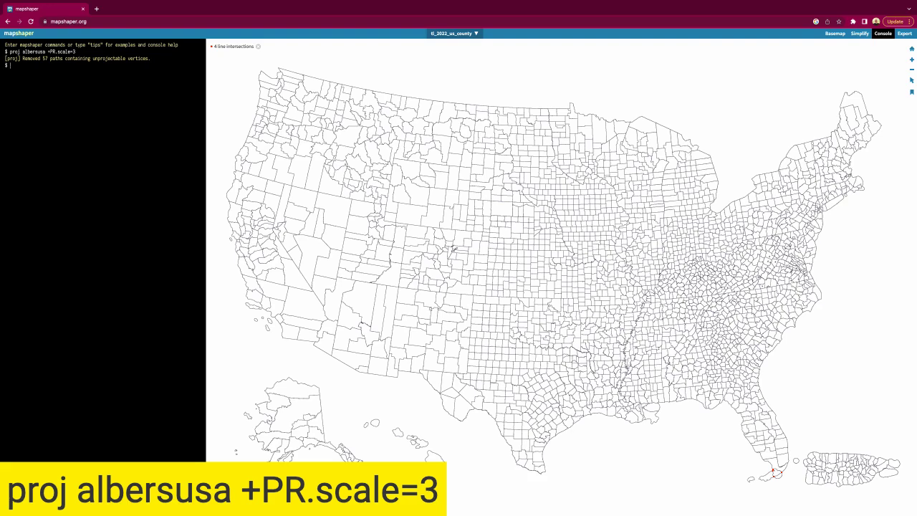
pyautogui.write('proj wgs84')
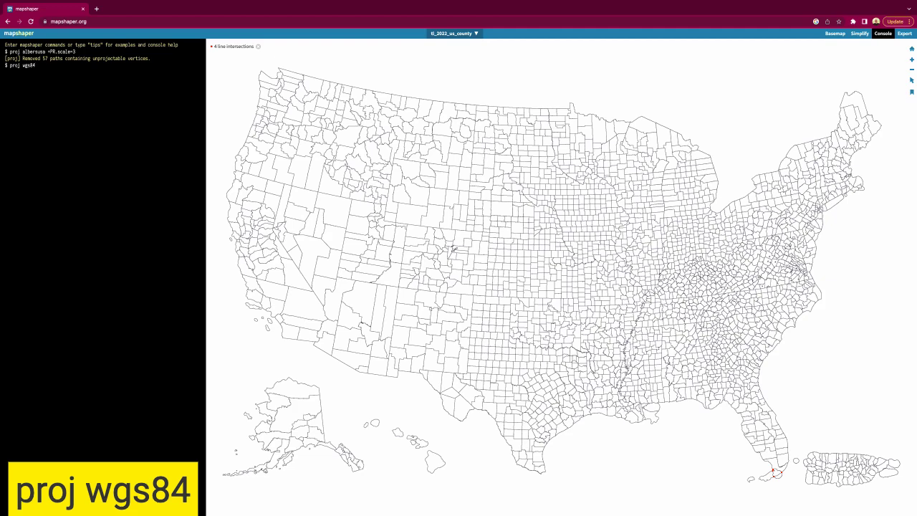
pyautogui.press('Return')
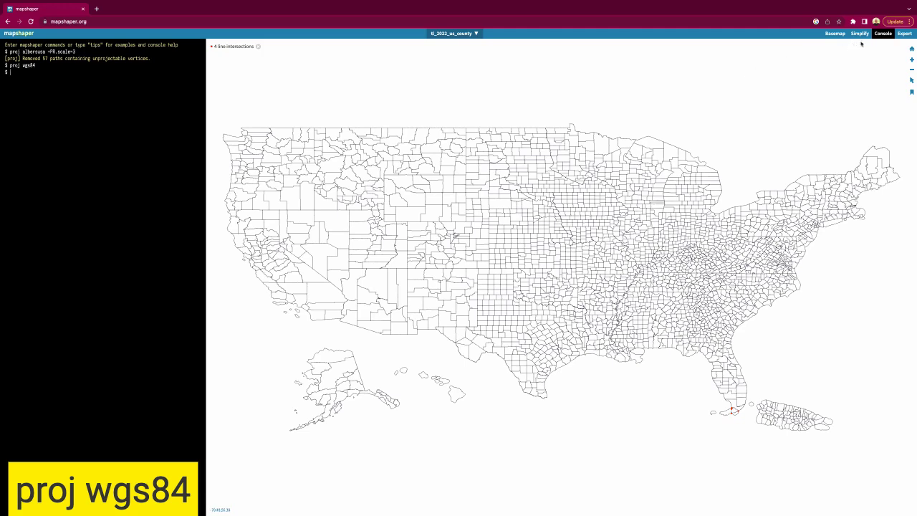
# Export the county layer as GeoJSON, saving tl_2022_us_county.json to downloads
pyautogui.click(904, 34)
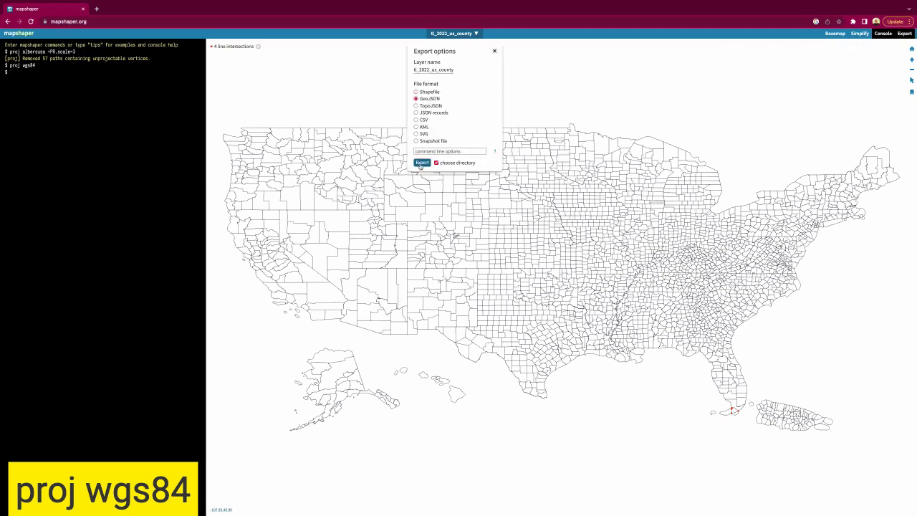
pyautogui.click(422, 162)
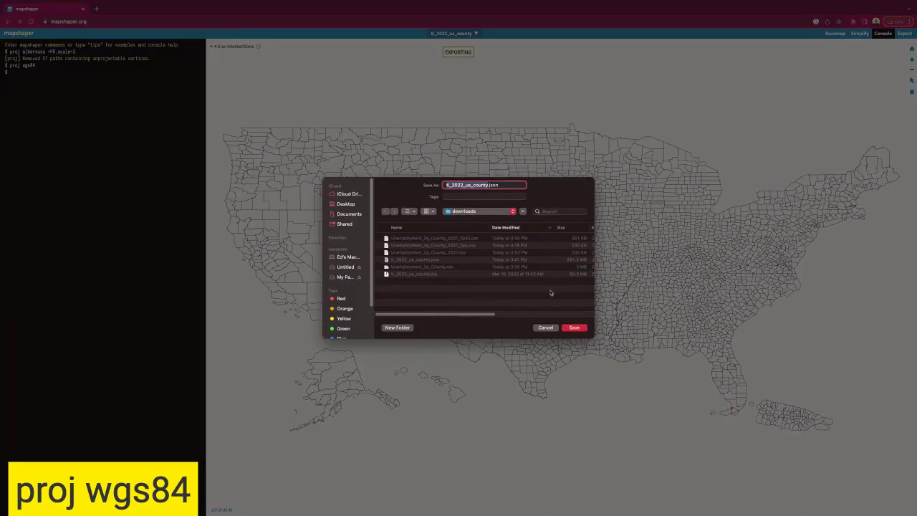
pyautogui.click(578, 328)
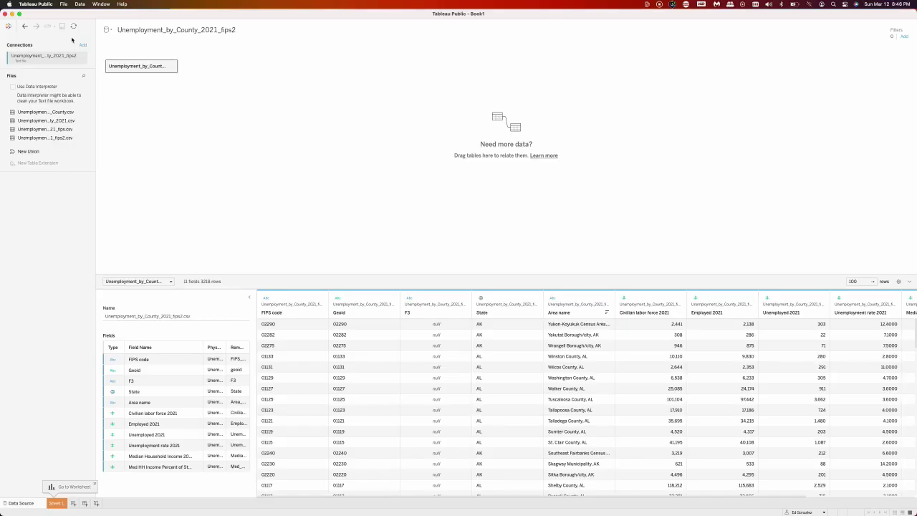
# Add tl_2022_us_county.json as a spatial file connection and go to Sheet 1
pyautogui.click(84, 46)
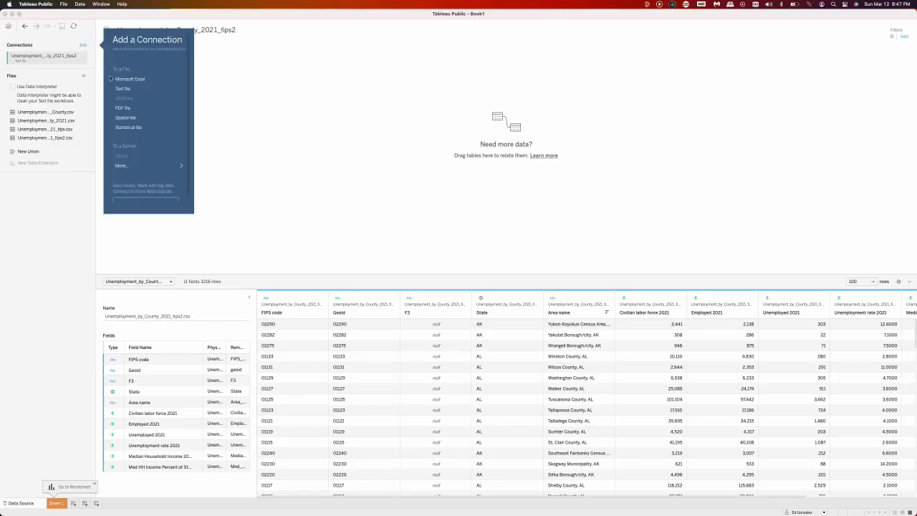
pyautogui.click(138, 120)
pyautogui.press('Escape')
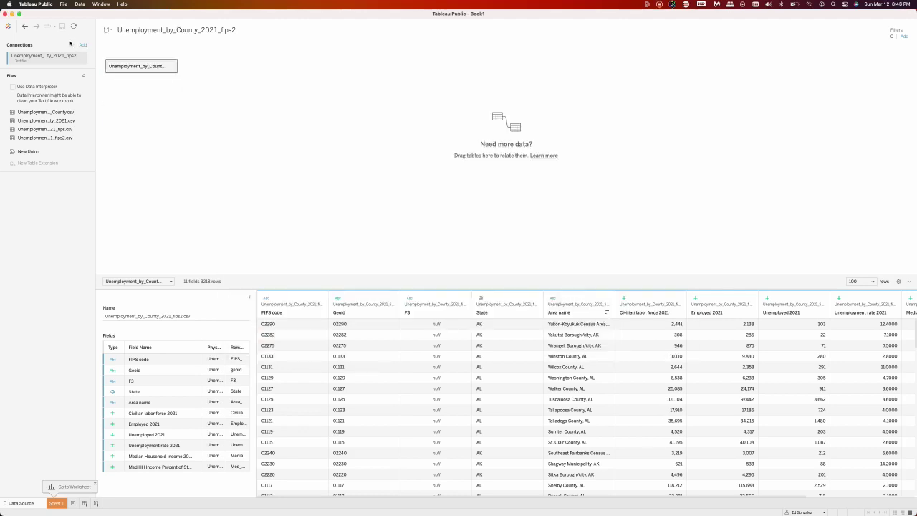
pyautogui.click(86, 47)
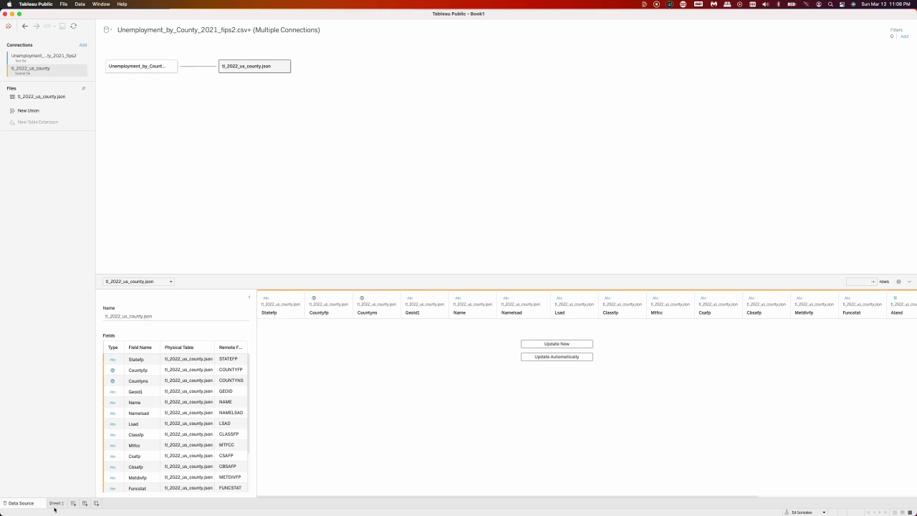
pyautogui.click(56, 503)
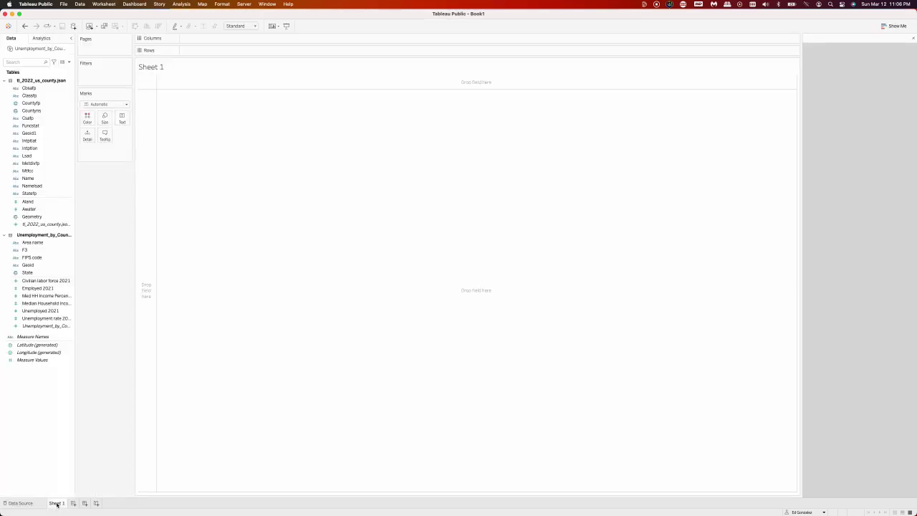
# Drop the shapefile's Geometry field onto the view to plot the county polygons
pyautogui.click(52, 271)
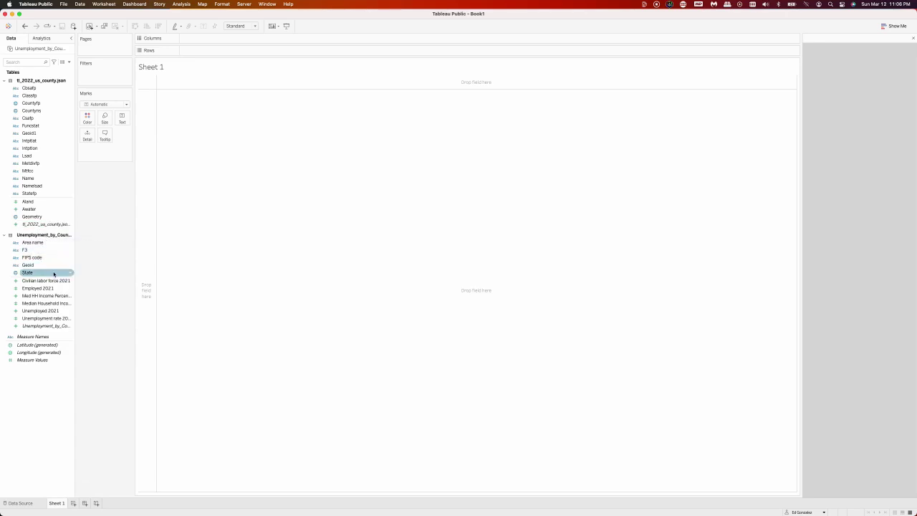
pyautogui.click(50, 303)
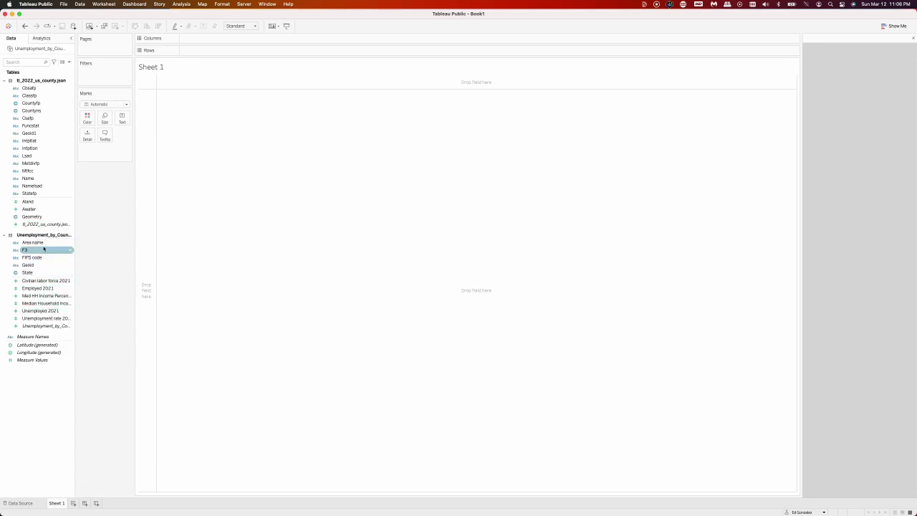
pyautogui.click(3, 236)
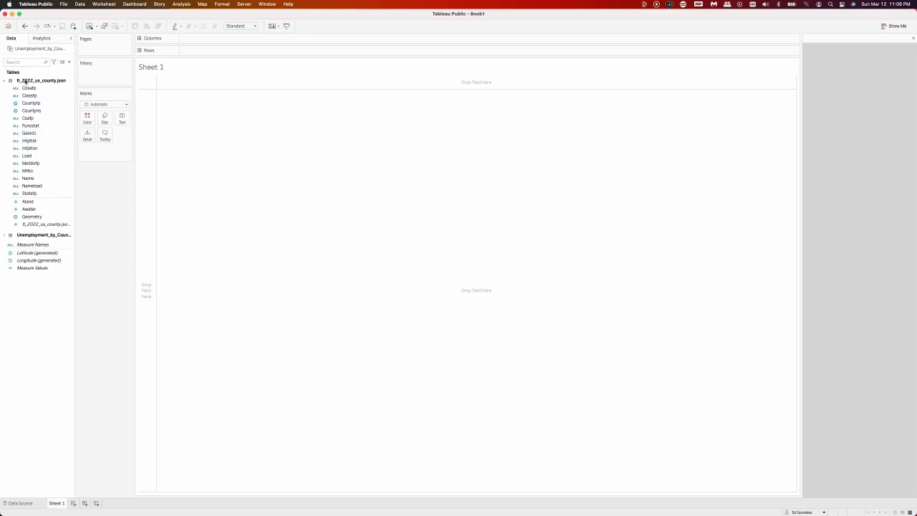
pyautogui.click(27, 125)
pyautogui.moveTo(36, 217); pyautogui.dragTo(285, 253)
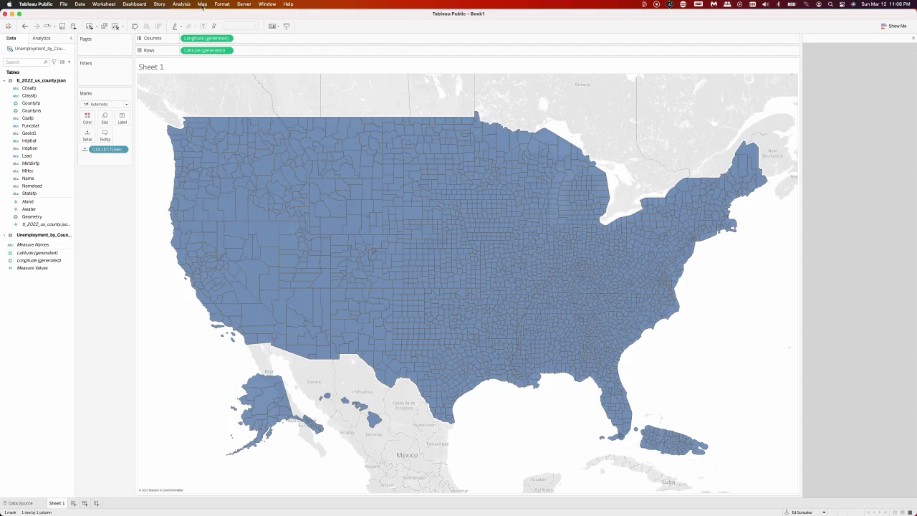
# Put Geoid on Detail and Unemployment rate 2021 on Color
pyautogui.click(4, 81)
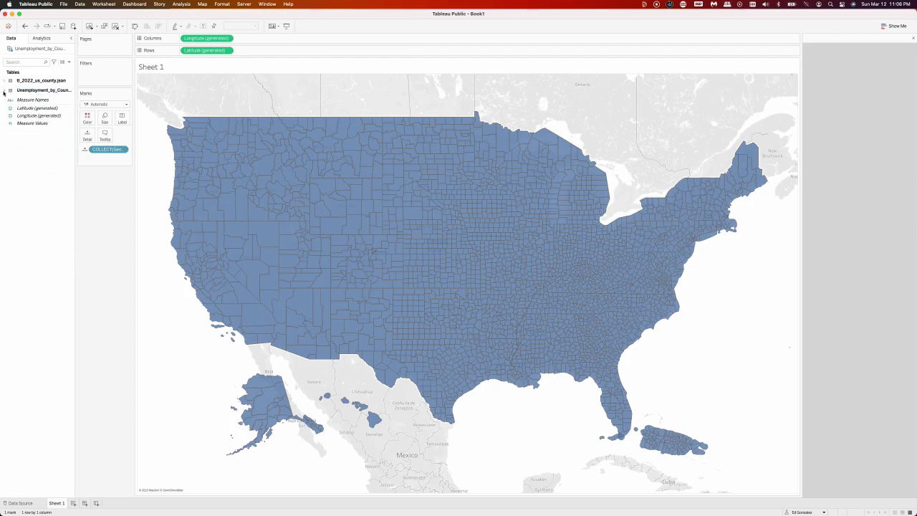
pyautogui.click(5, 90)
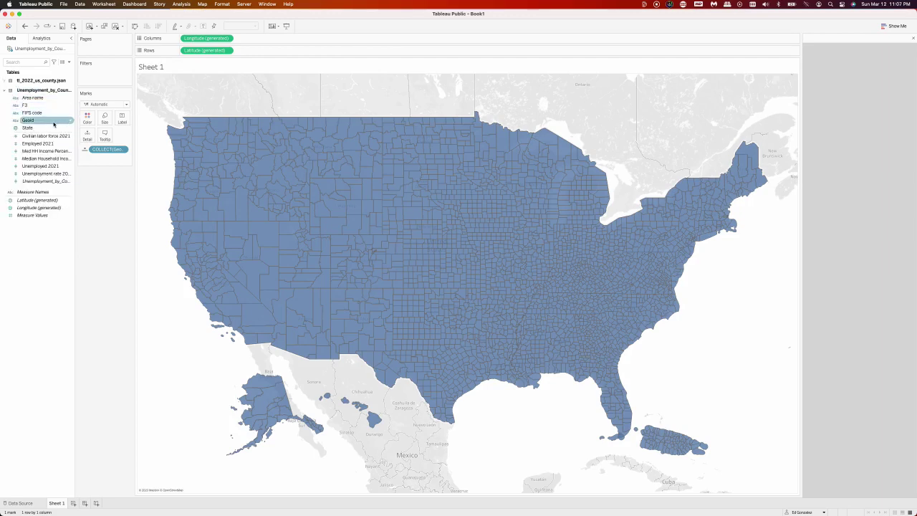
pyautogui.moveTo(45, 123); pyautogui.dragTo(87, 136)
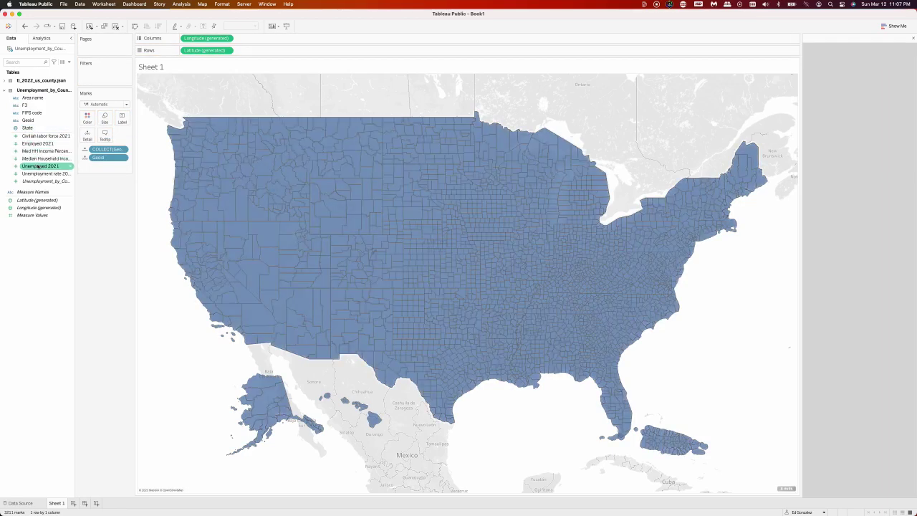
pyautogui.moveTo(48, 176); pyautogui.dragTo(87, 117)
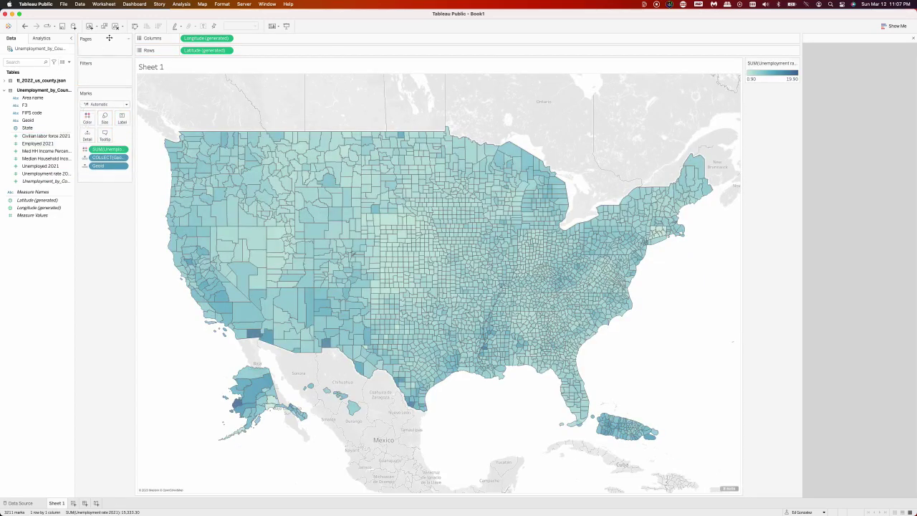
# Uncheck the Base and Land Cover layers under Map > Background Layers
pyautogui.click(202, 6)
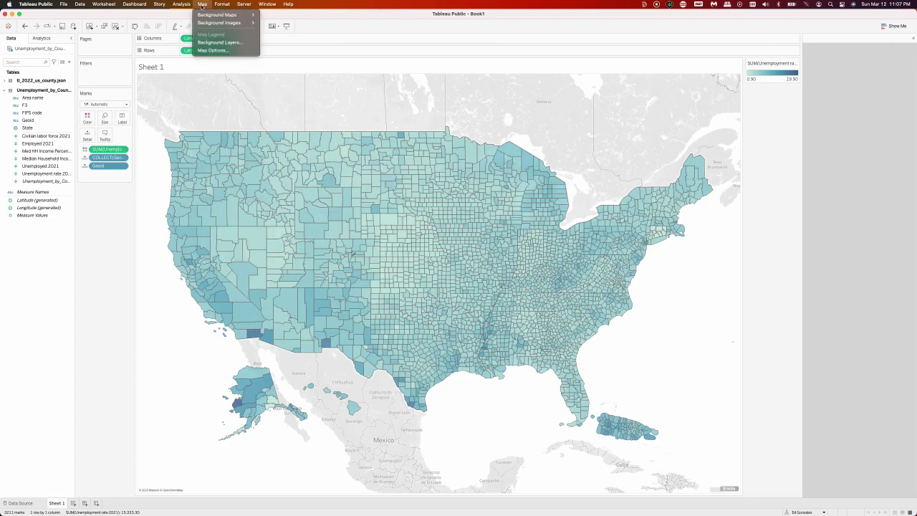
pyautogui.click(212, 42)
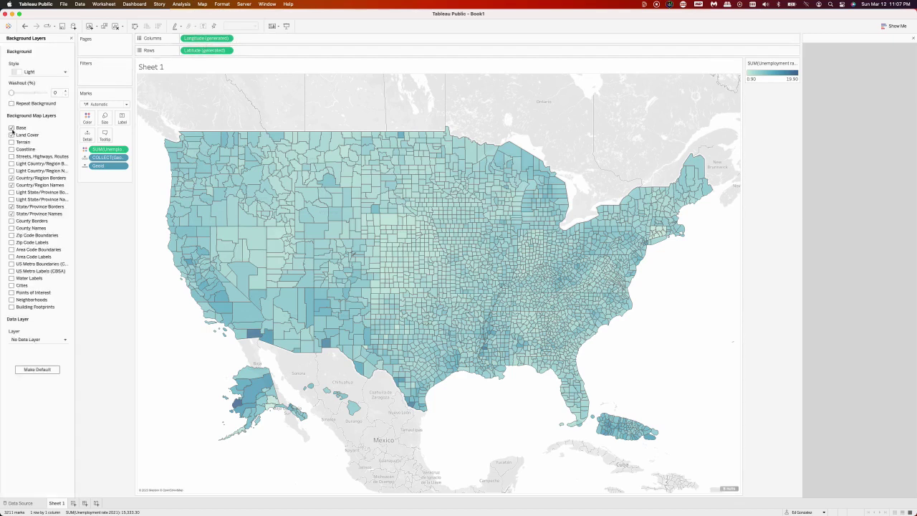
pyautogui.click(11, 135)
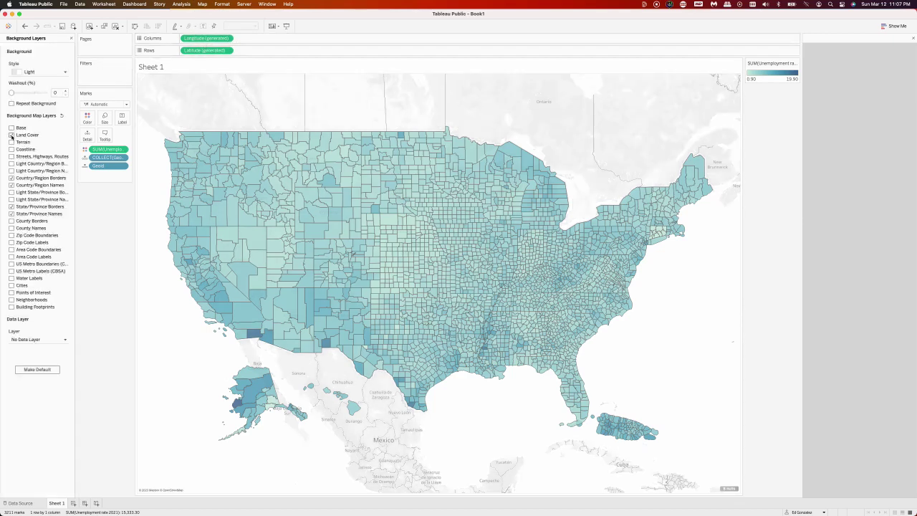
pyautogui.click(12, 135)
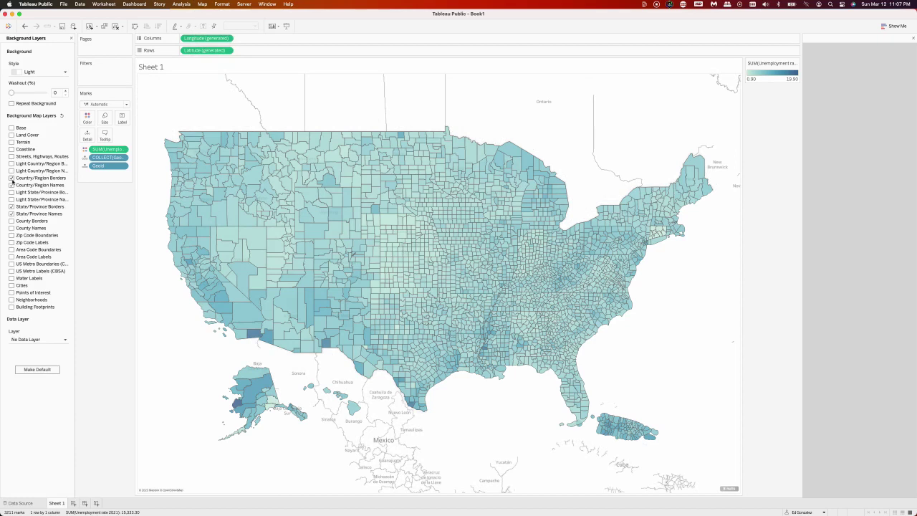